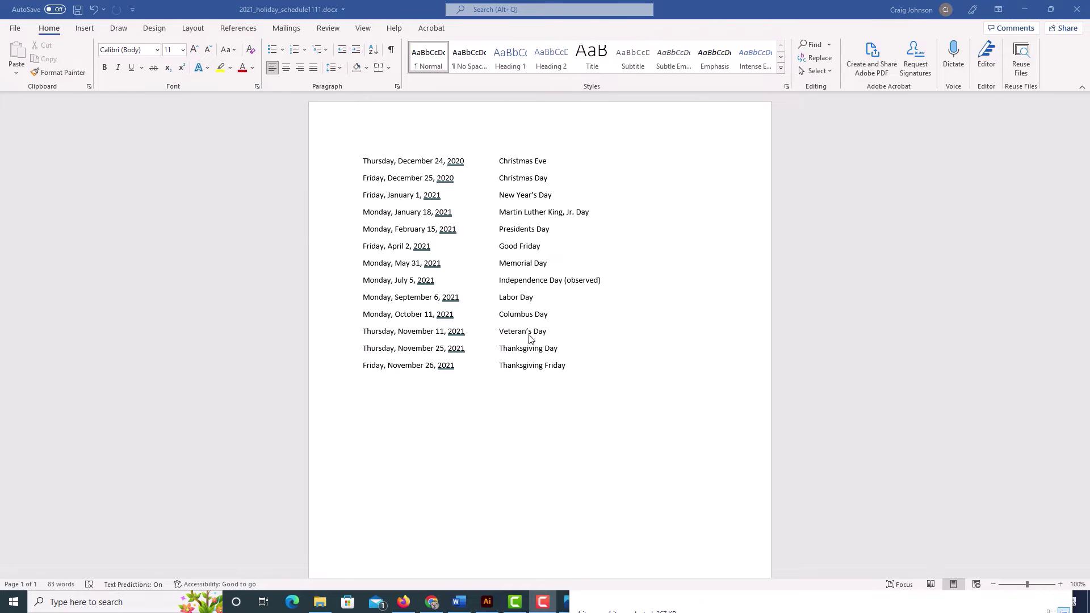
Drag flowers.jpg from its folder into the holiday schedule so it fills the first page.
click(332, 602)
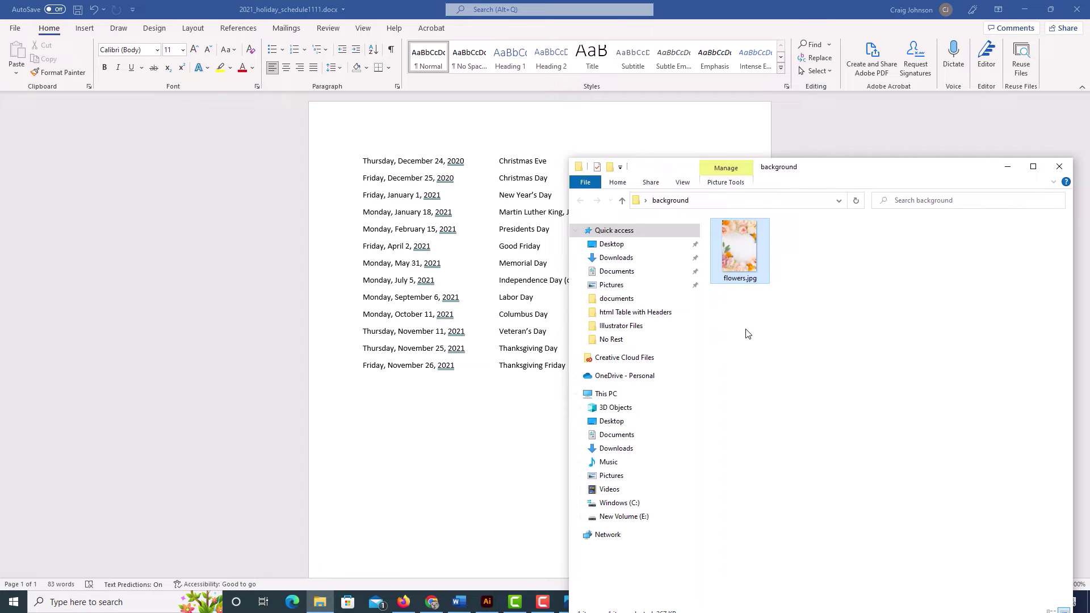
drag(809, 168, 893, 136)
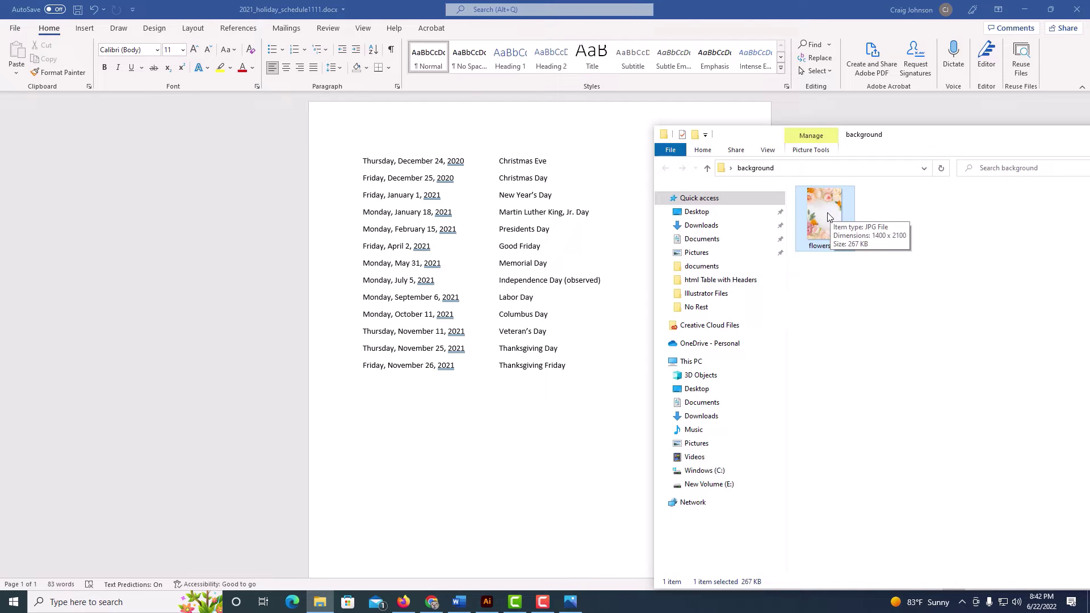
mouse_move(827, 218)
mouse_down()
mouse_move(520, 268)
mouse_move(605, 286)
mouse_up()
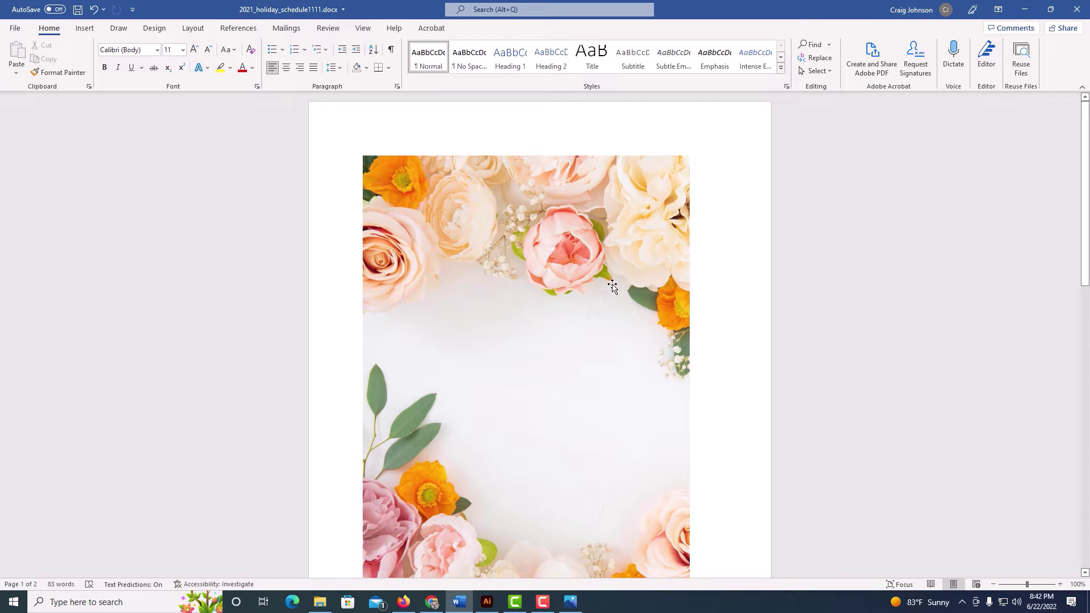
Set the flower photo's text wrapping to Behind Text.
click(609, 289)
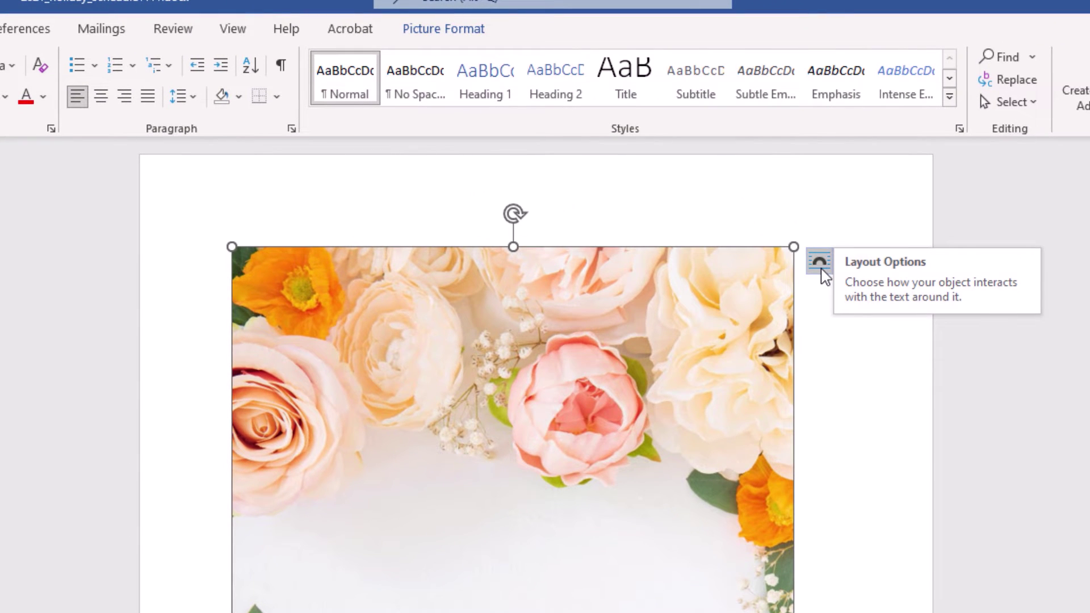
click(821, 267)
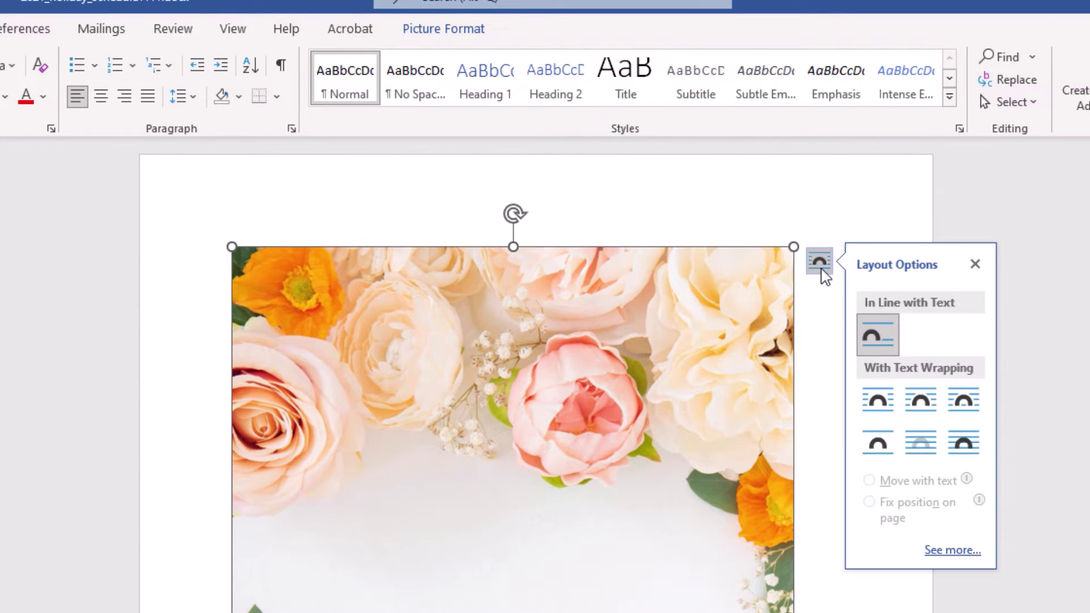
click(921, 443)
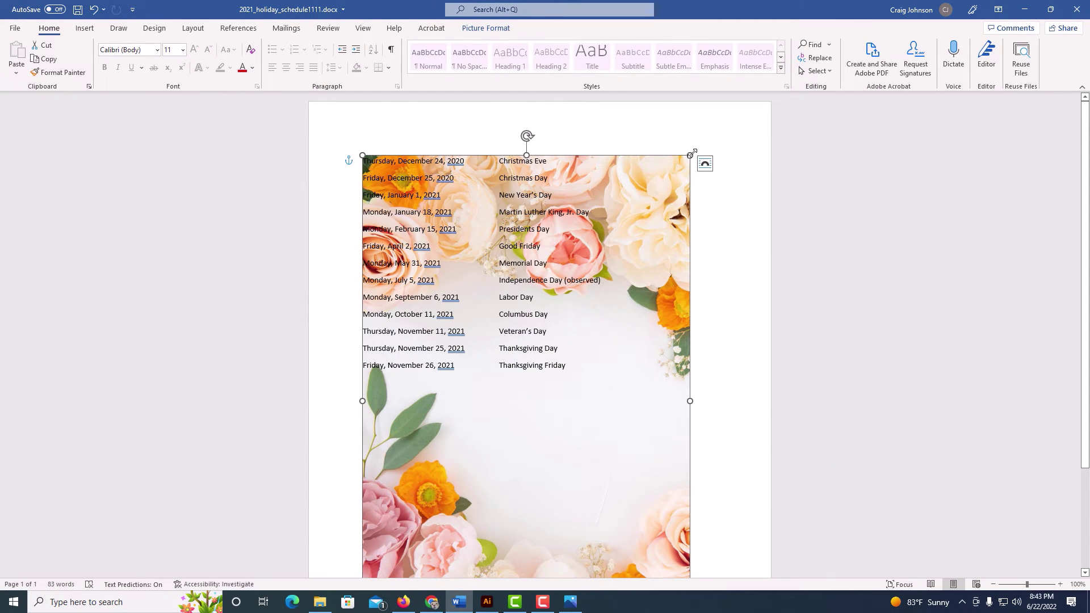
Stretch the photo's right, left and top edges out to the page edges.
drag(689, 402, 772, 401)
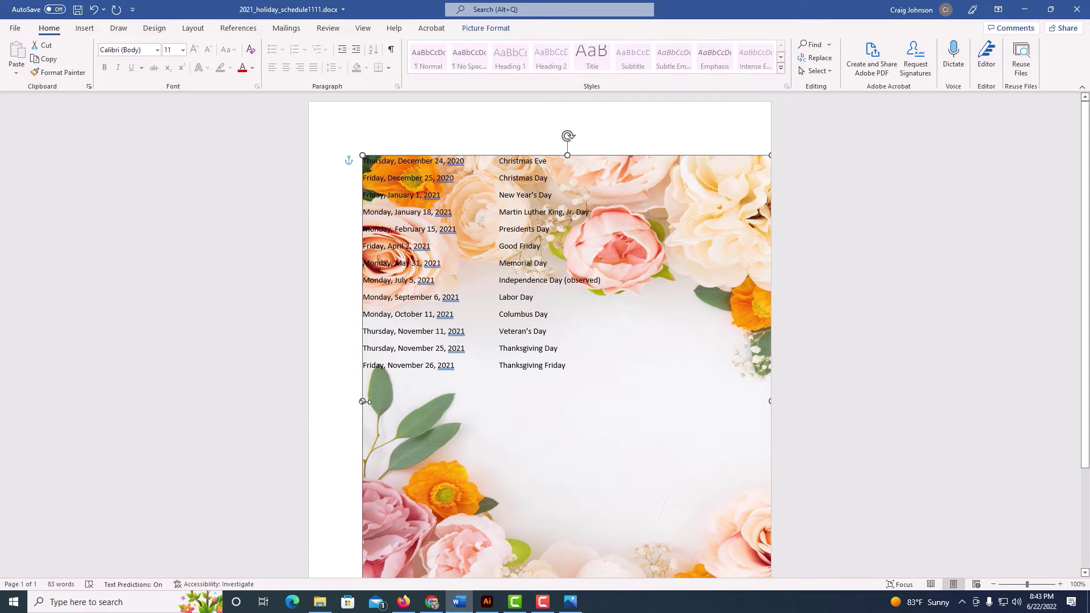
drag(362, 402, 309, 402)
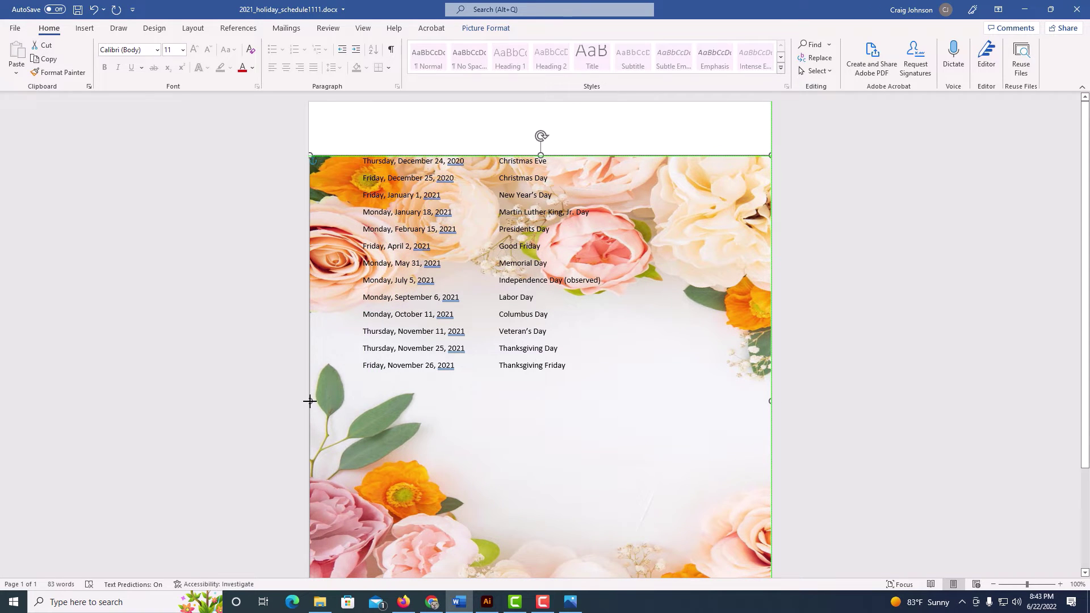
drag(541, 156, 543, 103)
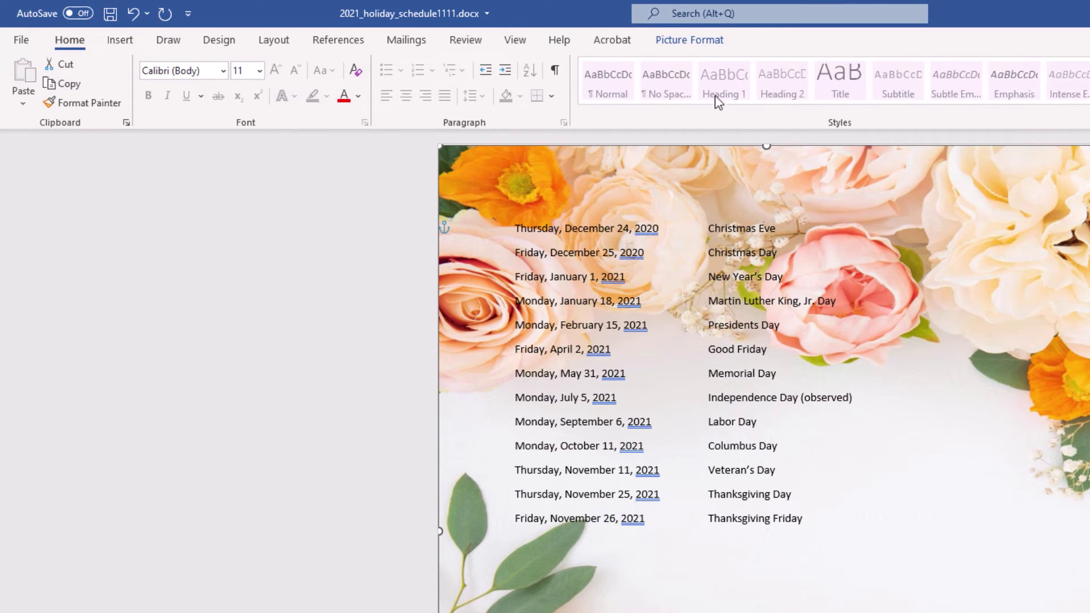
Show the Transparency presets under Picture Format for the flower photo.
click(690, 40)
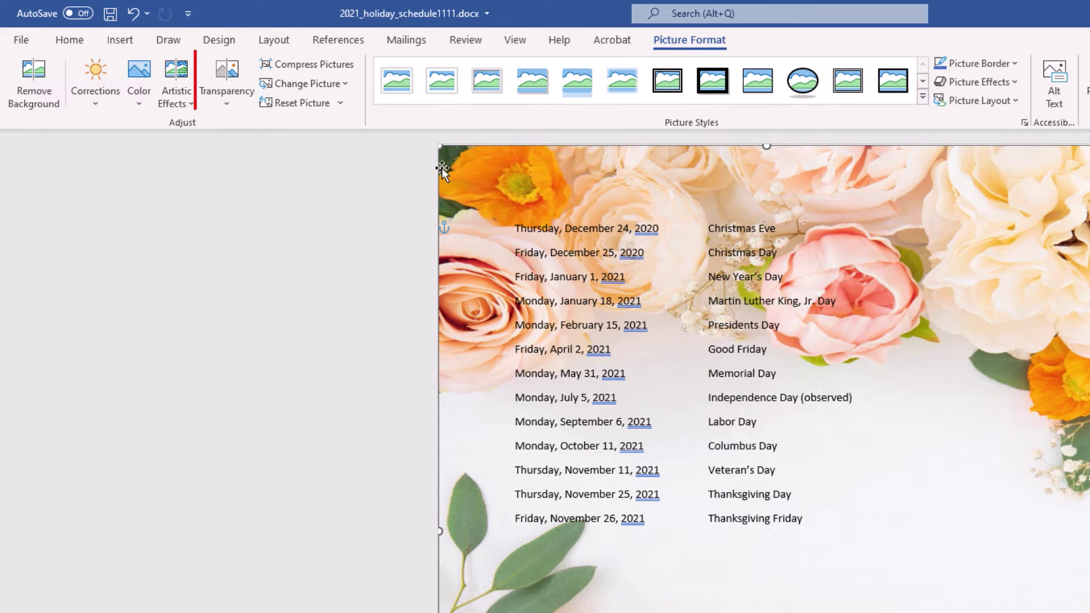
click(229, 103)
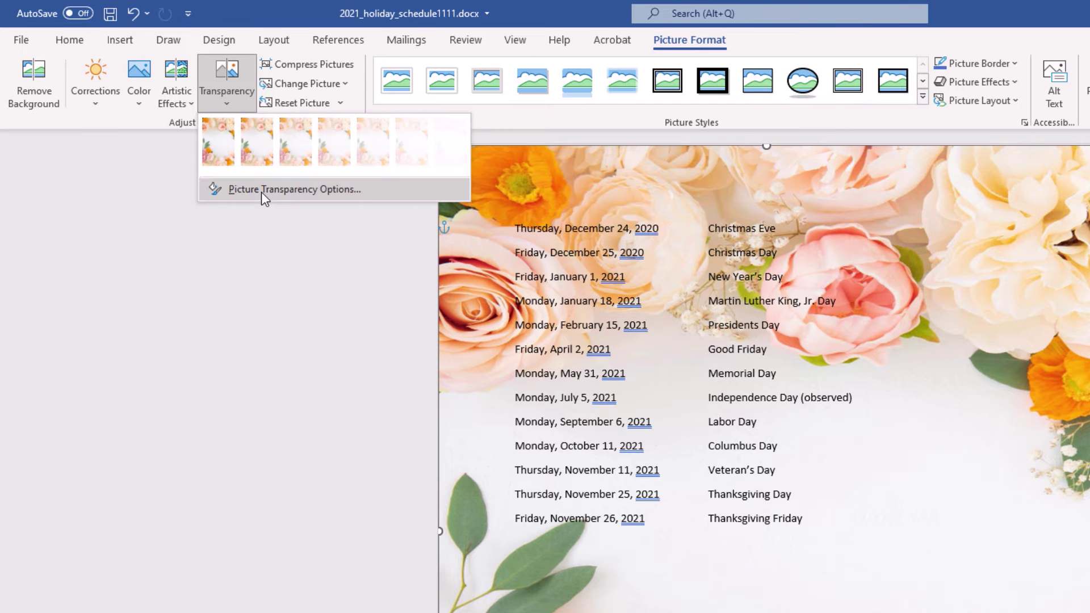
Set the flower photo's transparency to about 64% in Picture Transparency Options, then deselect it.
click(261, 192)
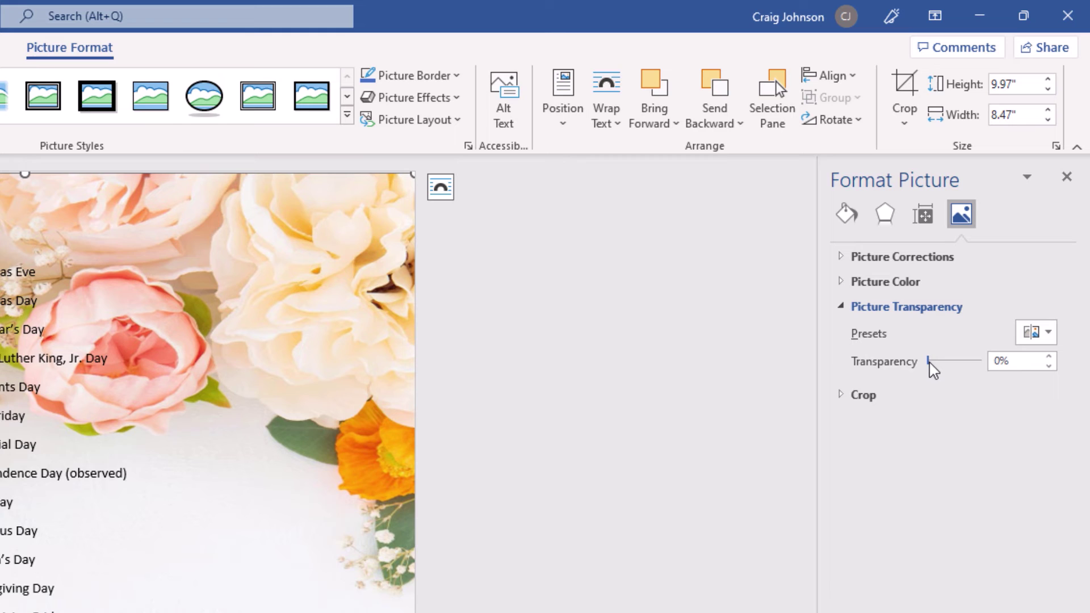
drag(931, 361, 922, 372)
drag(927, 361, 980, 361)
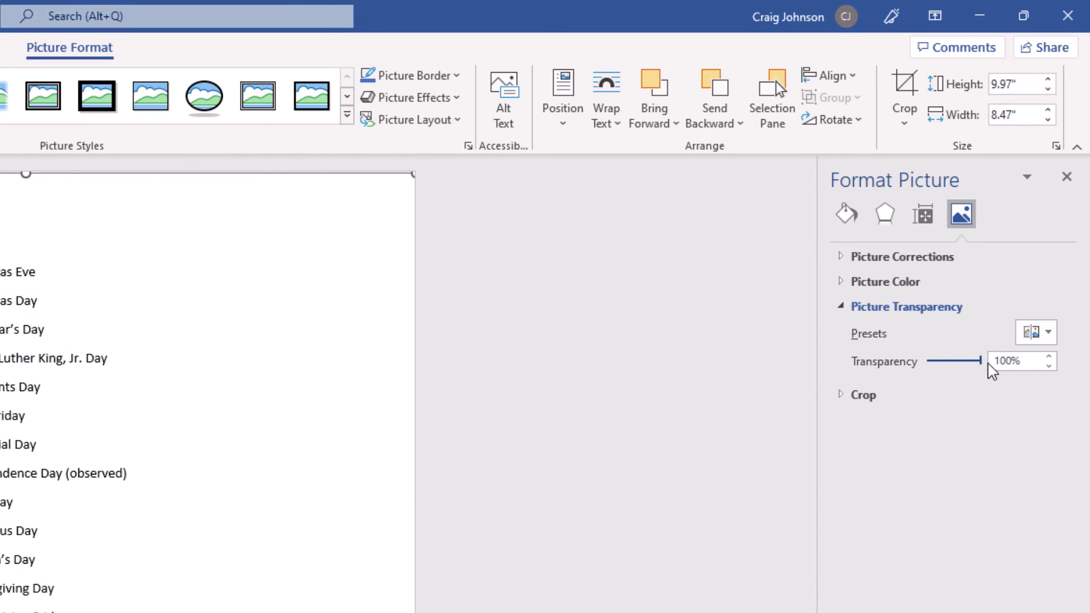
drag(981, 361, 968, 368)
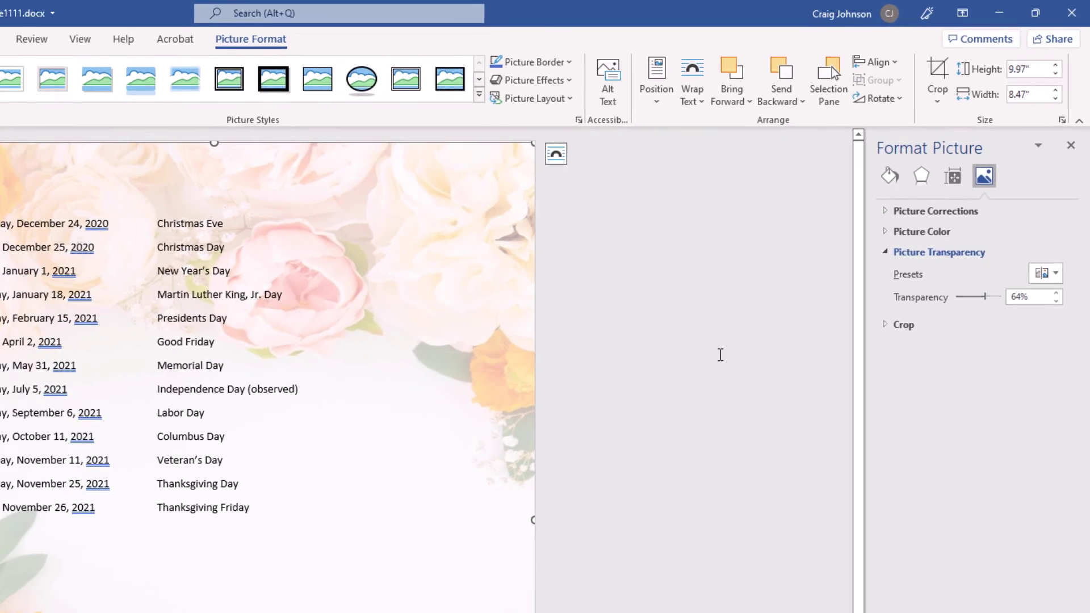
click(792, 253)
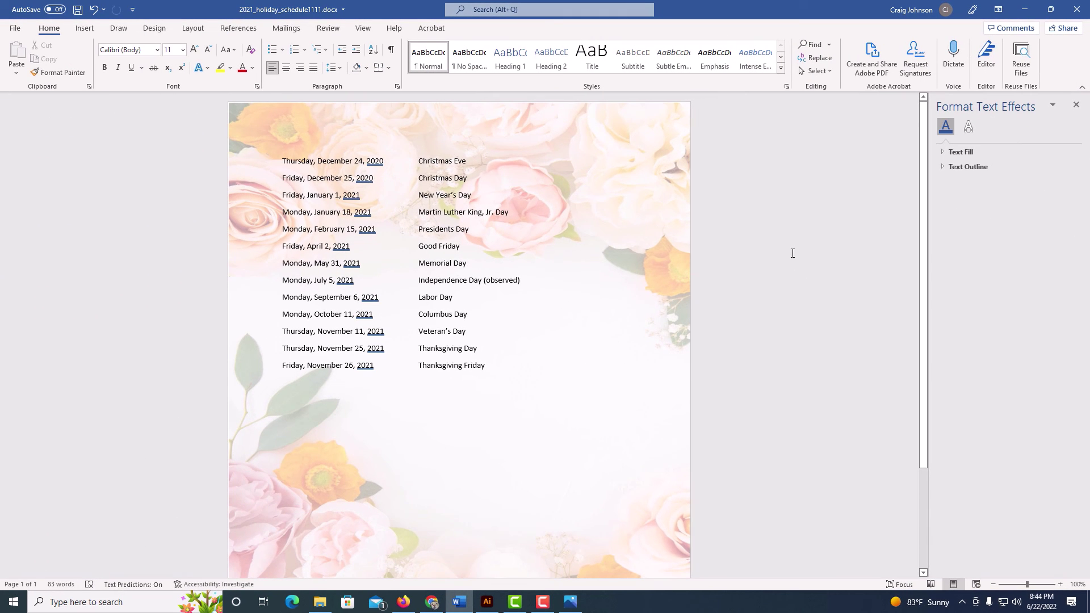